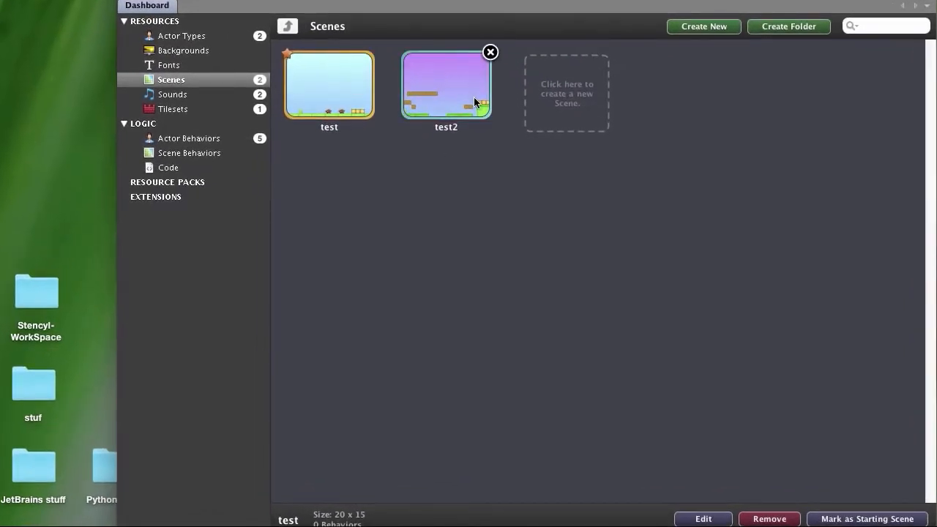
# Step: Open the test and test2 scenes and compare their layouts, finishing on the test scene's layout
pyautogui.doubleClick(358, 98)
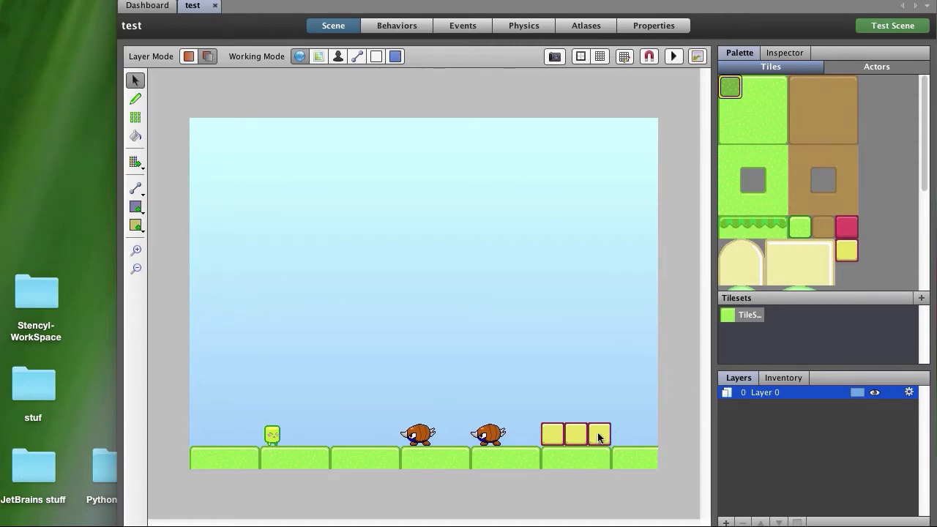
pyautogui.click(149, 6)
pyautogui.doubleClick(421, 96)
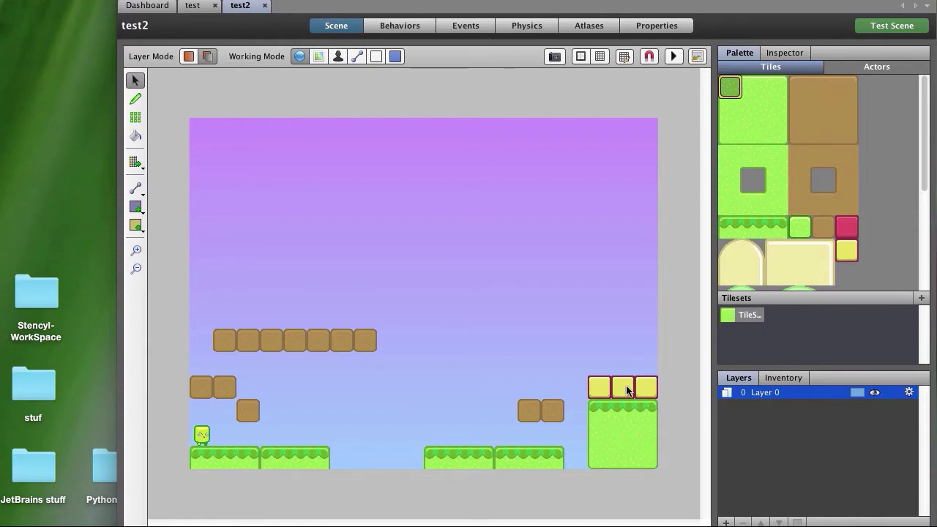
pyautogui.click(192, 7)
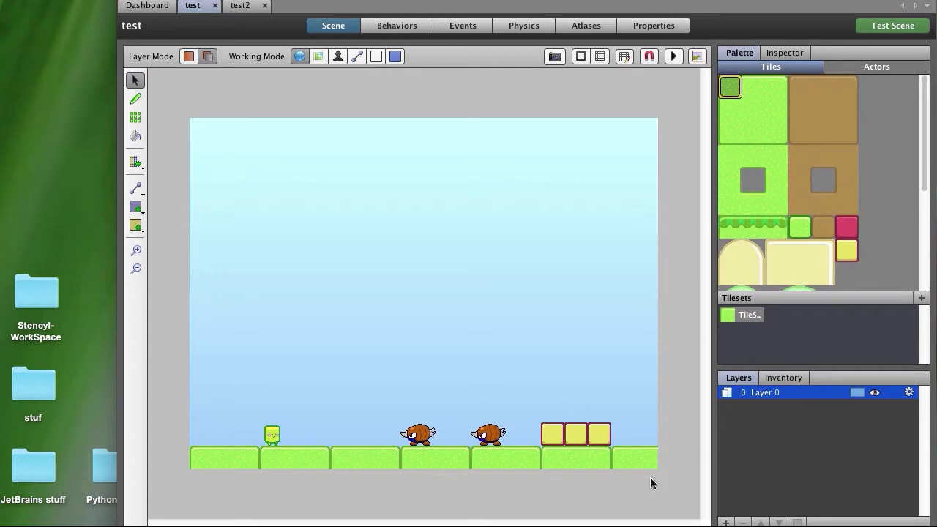
pyautogui.click(236, 7)
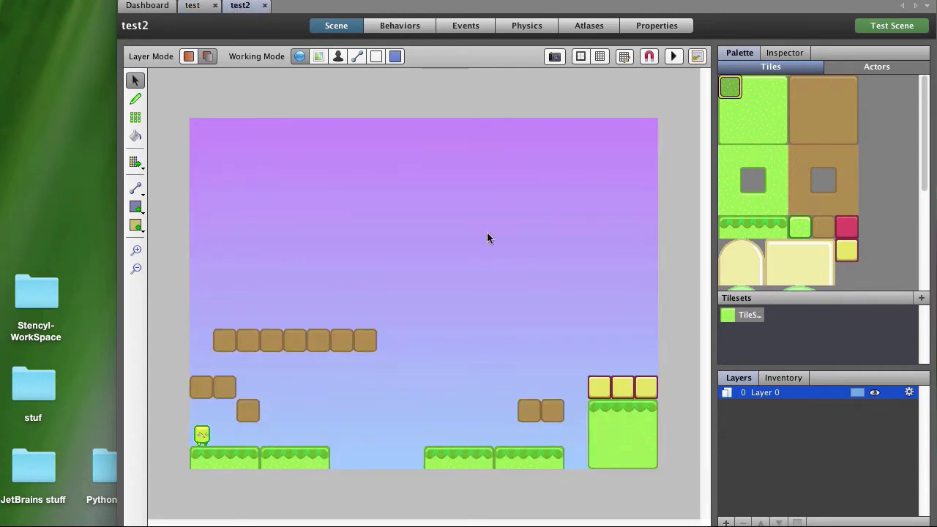
pyautogui.click(191, 5)
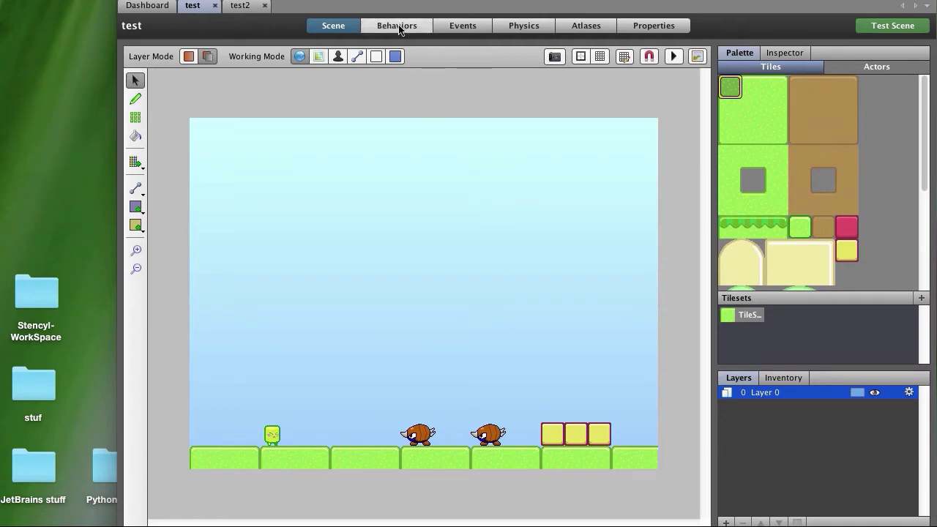
pyautogui.click(463, 27)
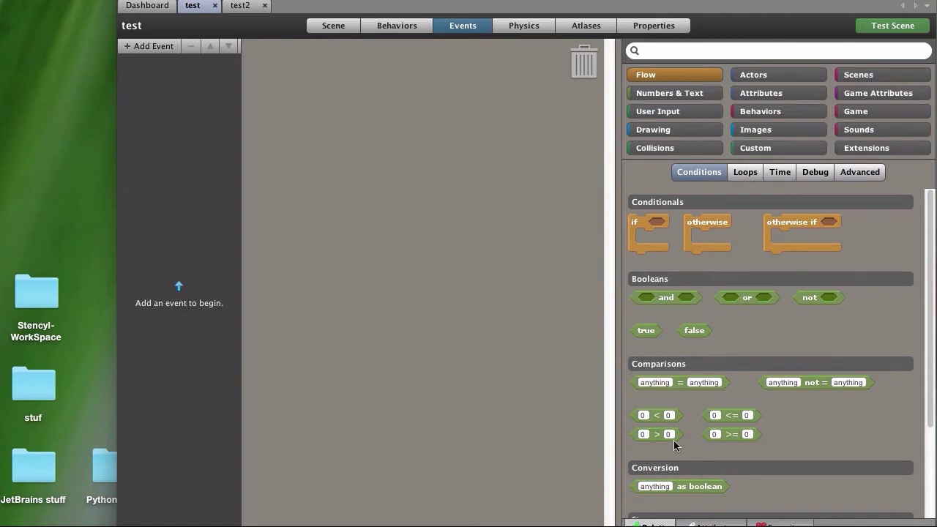
pyautogui.click(333, 26)
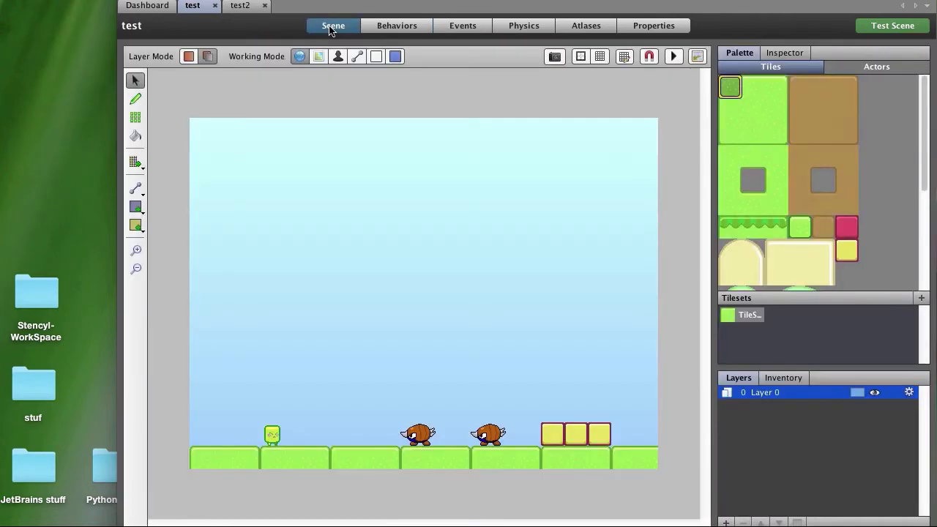
pyautogui.click(135, 208)
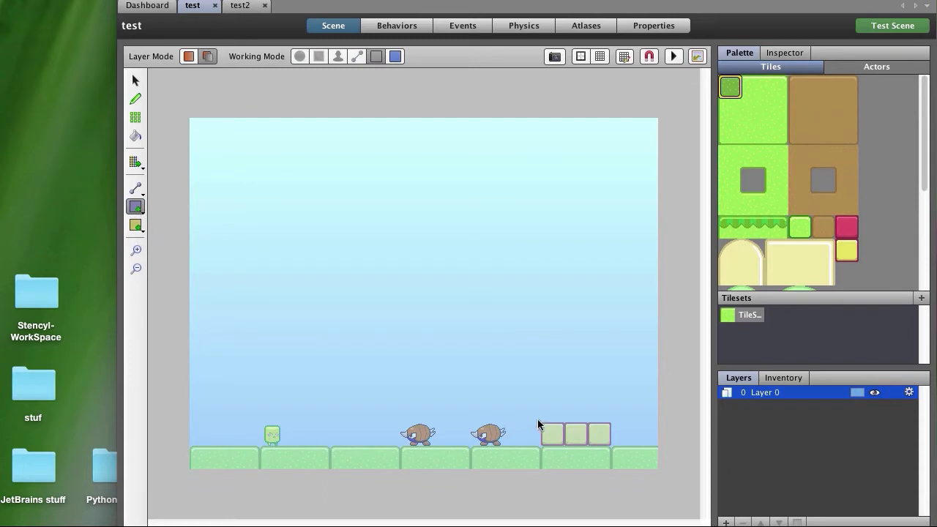
pyautogui.moveTo(541, 425); pyautogui.dragTo(606, 382)
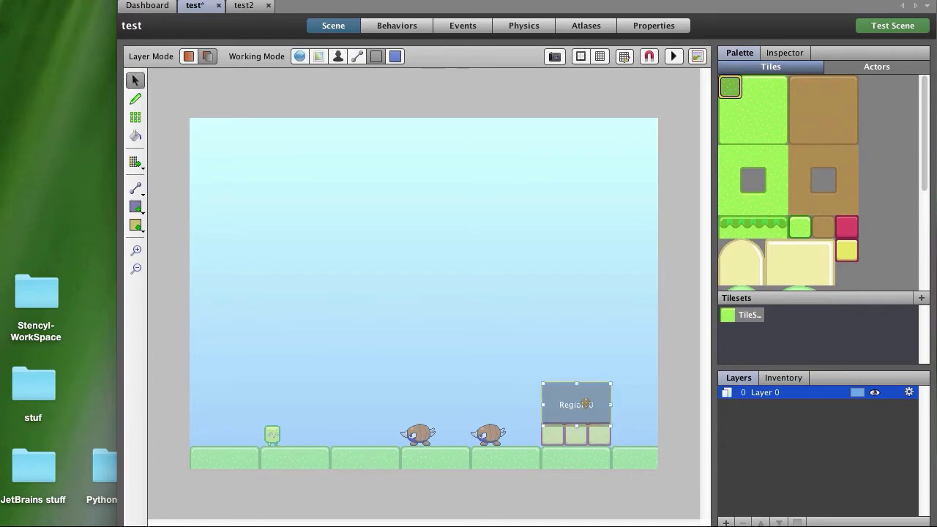
pyautogui.moveTo(544, 404); pyautogui.dragTo(563, 405)
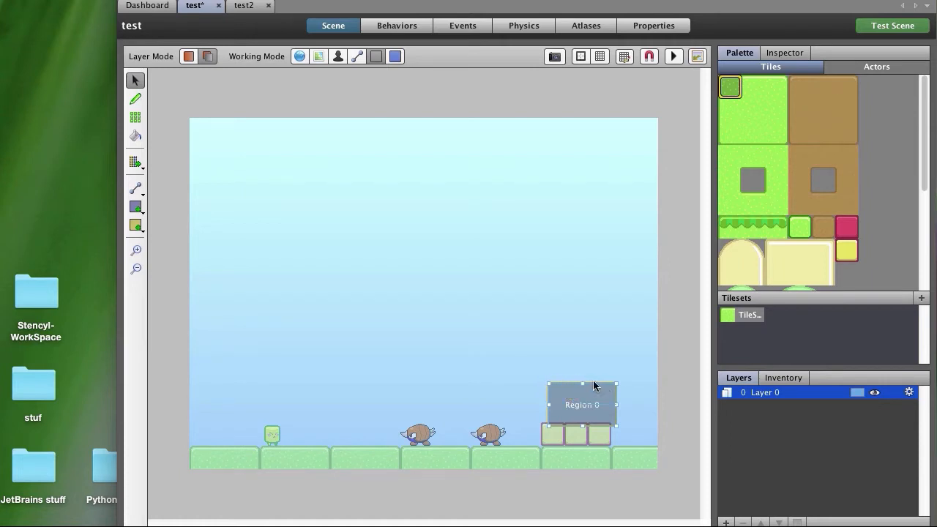
pyautogui.press('Delete')
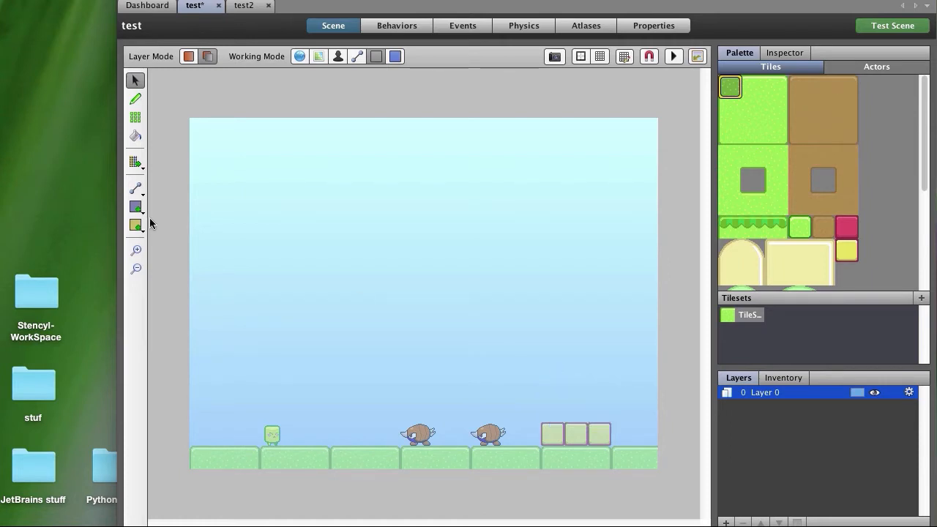
# Step: Draw a rectangular region directly on top of the three yellow blocks in the test scene
pyautogui.click(136, 206)
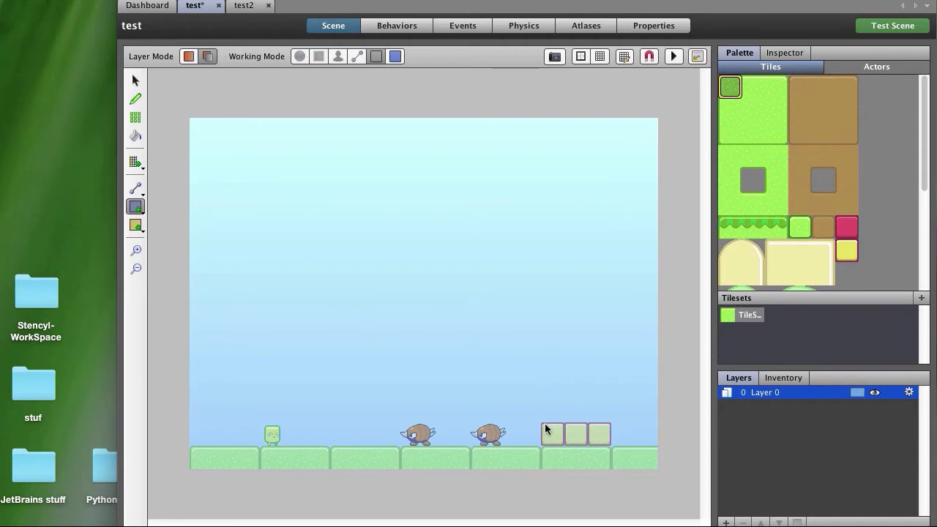
pyautogui.moveTo(545, 424); pyautogui.dragTo(605, 394)
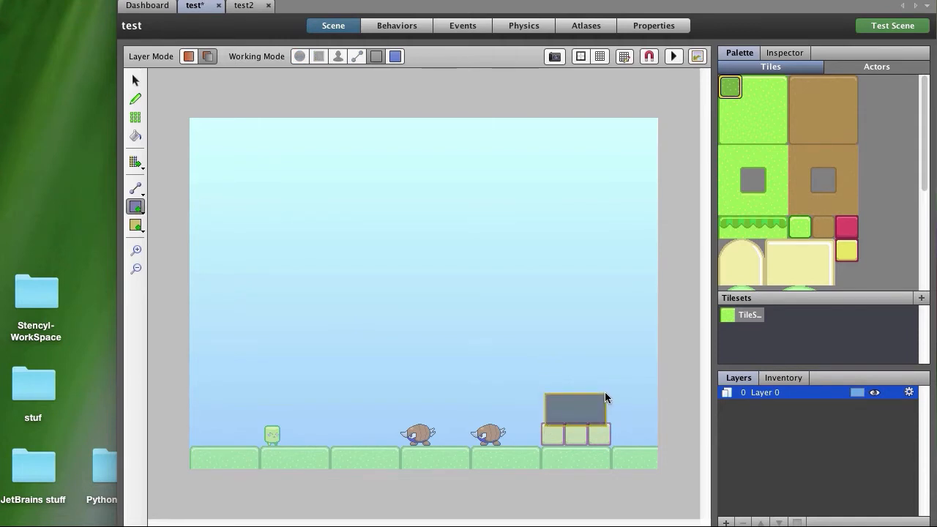
pyautogui.moveTo(605, 393); pyautogui.dragTo(605, 394)
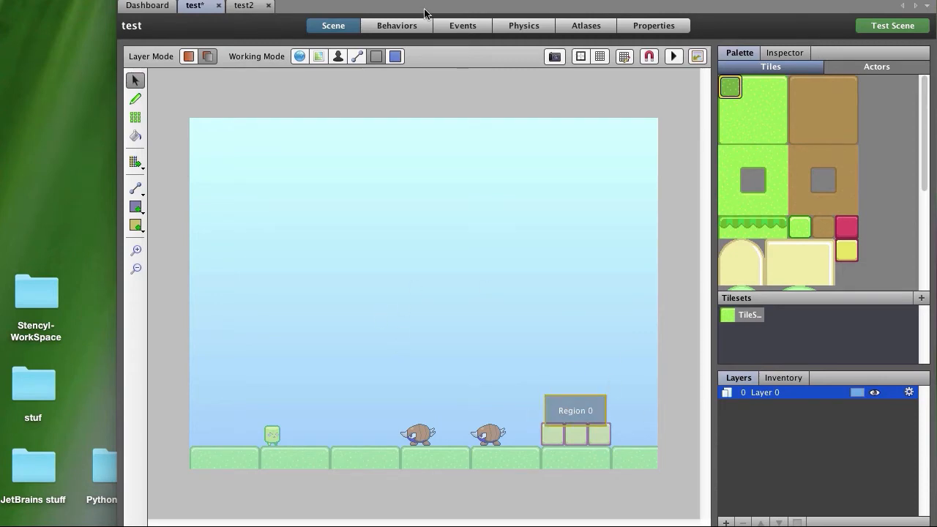
# Step: Add an event to the test scene for a specific actor entering or leaving a region
pyautogui.click(456, 29)
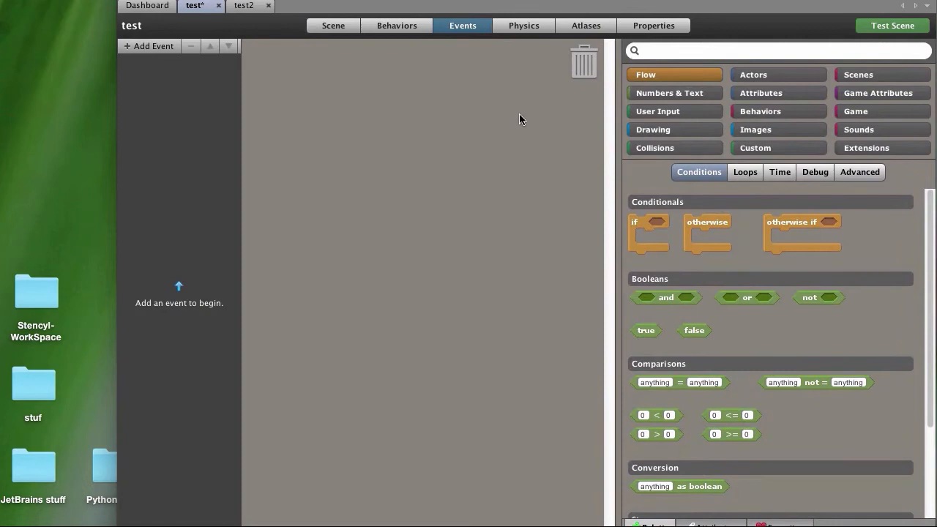
pyautogui.click(134, 51)
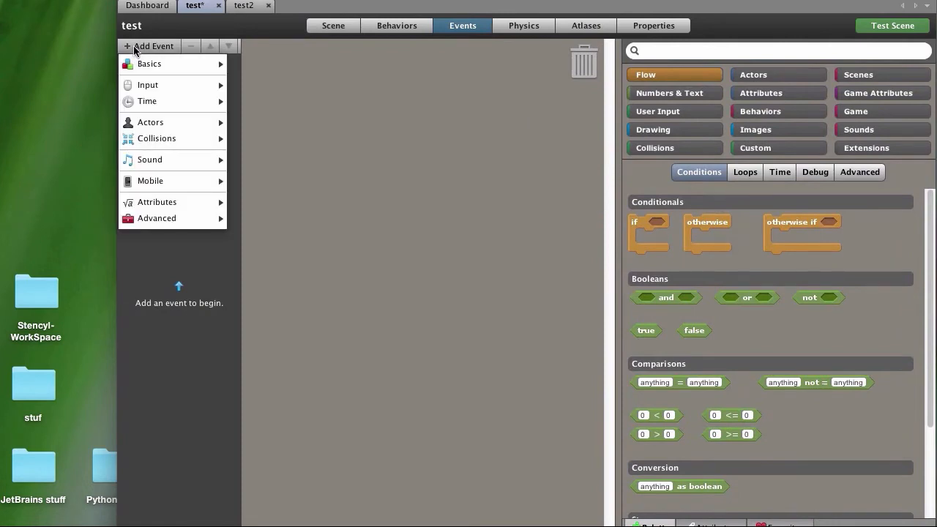
pyautogui.moveTo(154, 125)
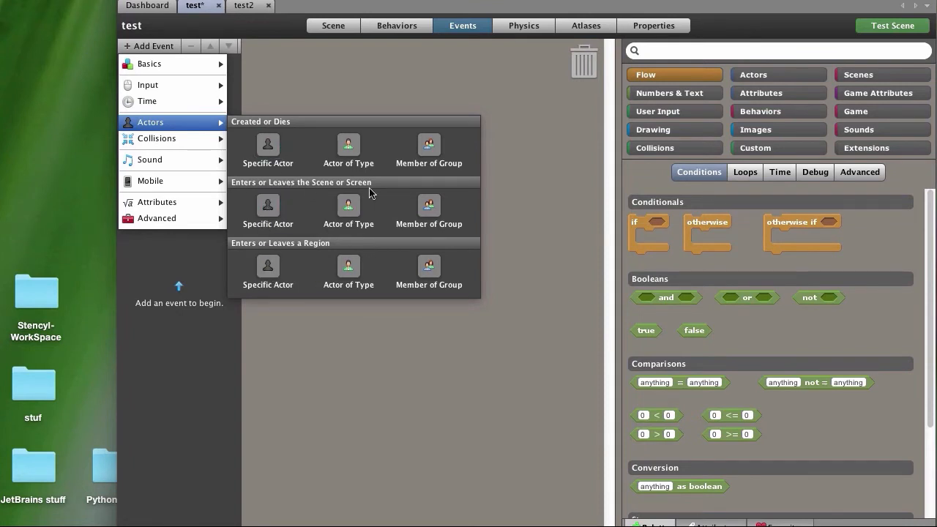
pyautogui.click(262, 270)
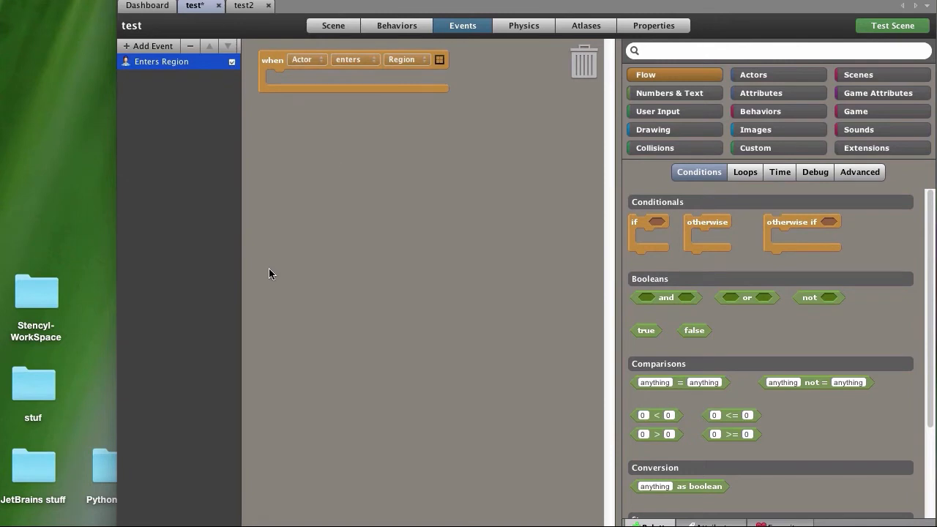
# Step: Configure the region event to trigger when the actor Mambo 1 enters Region 0
pyautogui.click(318, 60)
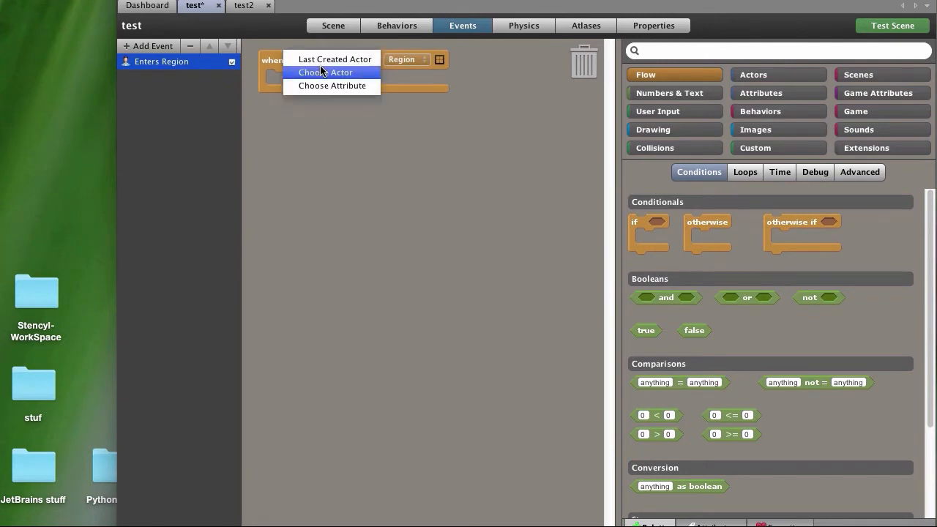
pyautogui.click(323, 71)
pyautogui.click(335, 386)
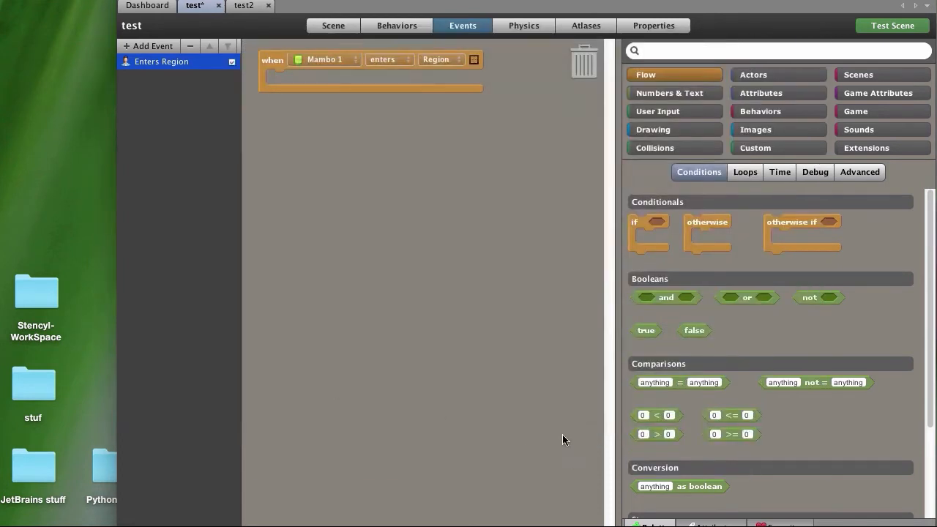
pyautogui.click(388, 59)
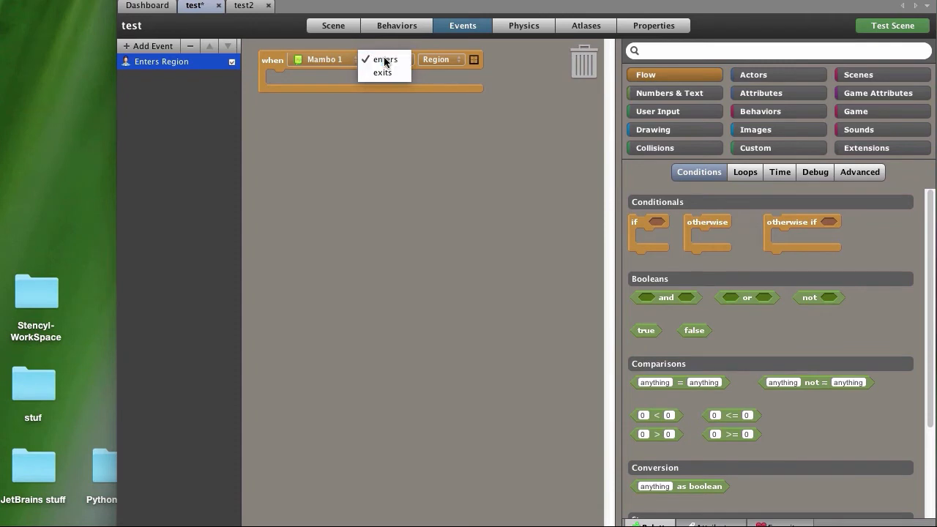
pyautogui.click(385, 60)
pyautogui.click(449, 60)
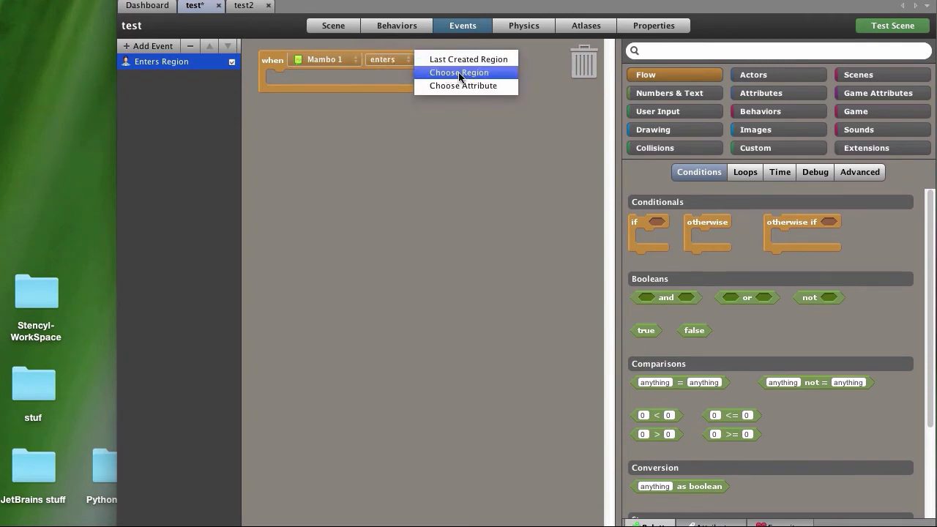
pyautogui.click(461, 72)
pyautogui.click(630, 360)
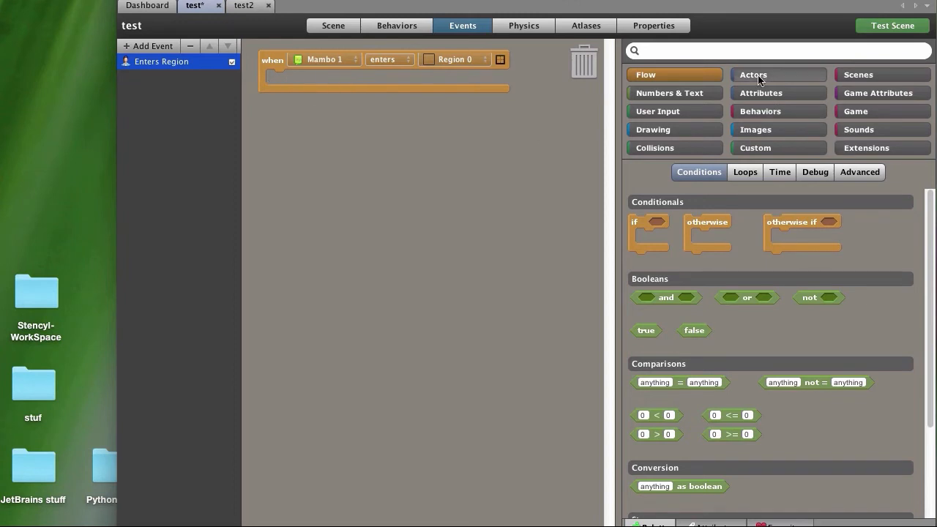
# Step: Place the scene-switching block with a Crossfade transition inside the region event
pyautogui.click(872, 76)
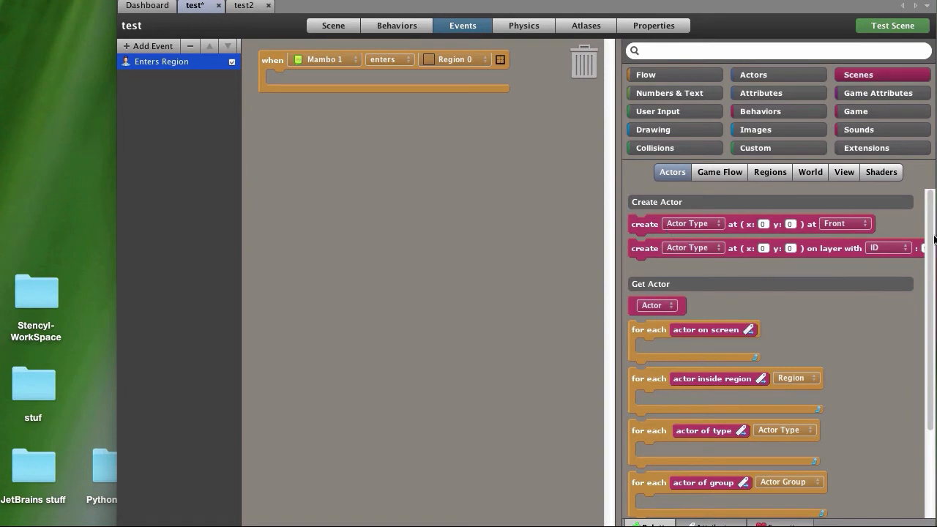
pyautogui.click(714, 174)
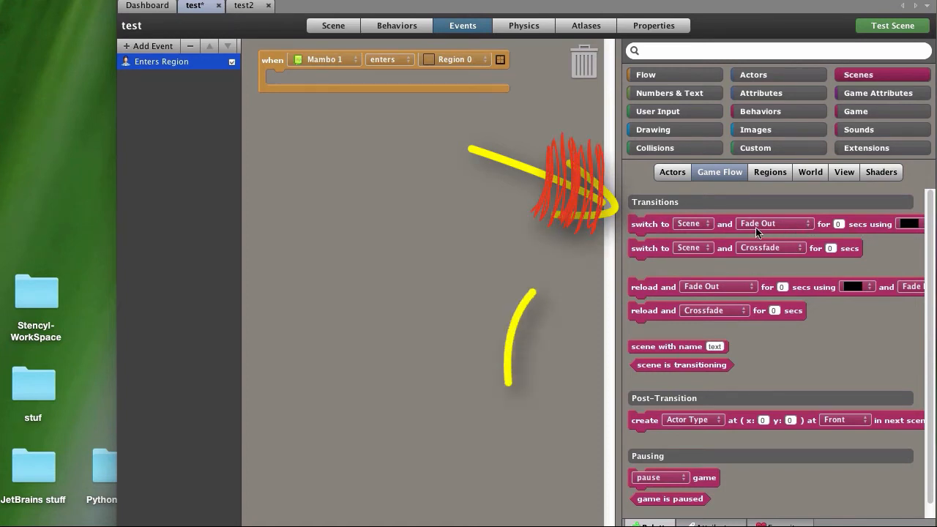
pyautogui.moveTo(641, 247); pyautogui.dragTo(291, 76)
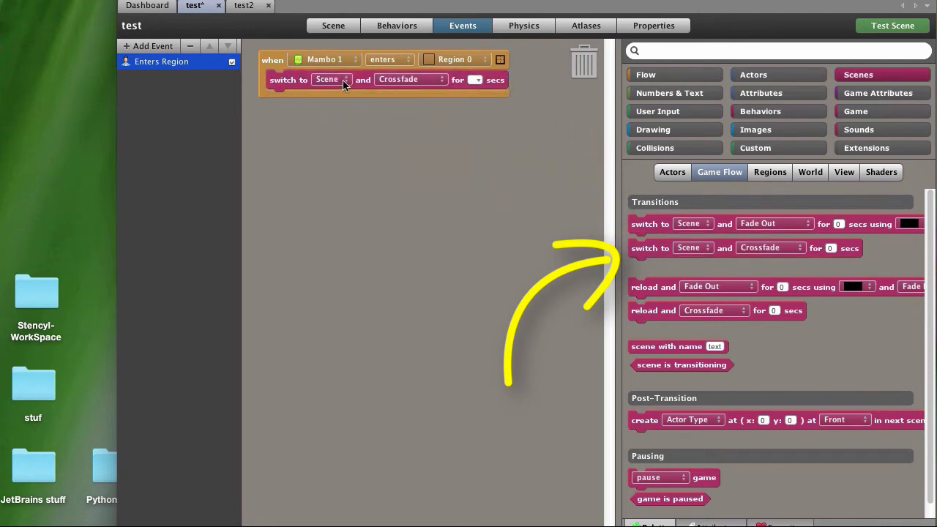
# Step: Set the scene-switching block to go to test2 with a Crossfade lasting 0.5 seconds
pyautogui.click(343, 80)
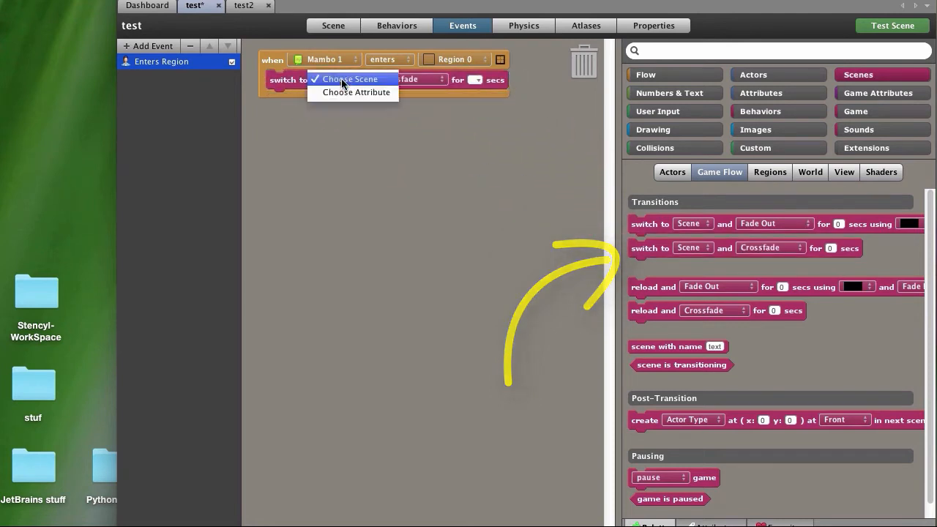
pyautogui.click(349, 79)
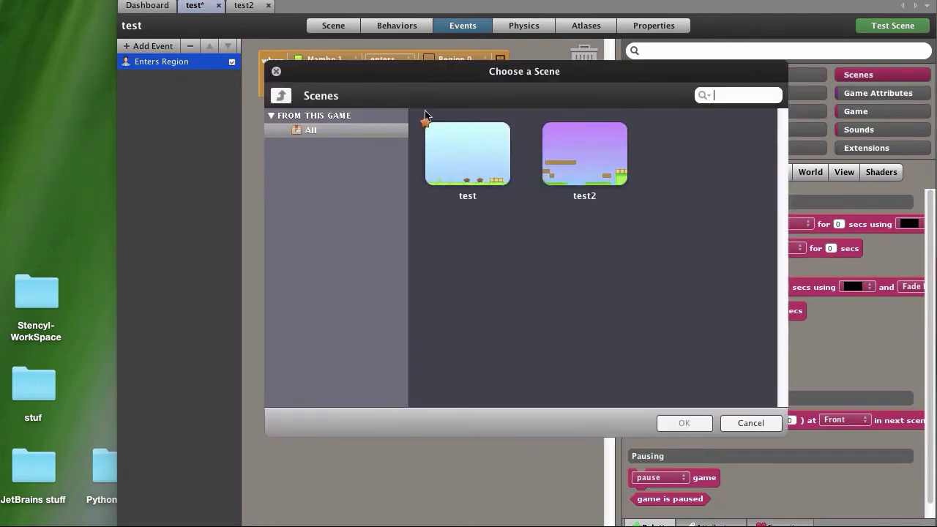
pyautogui.click(591, 158)
pyautogui.click(685, 422)
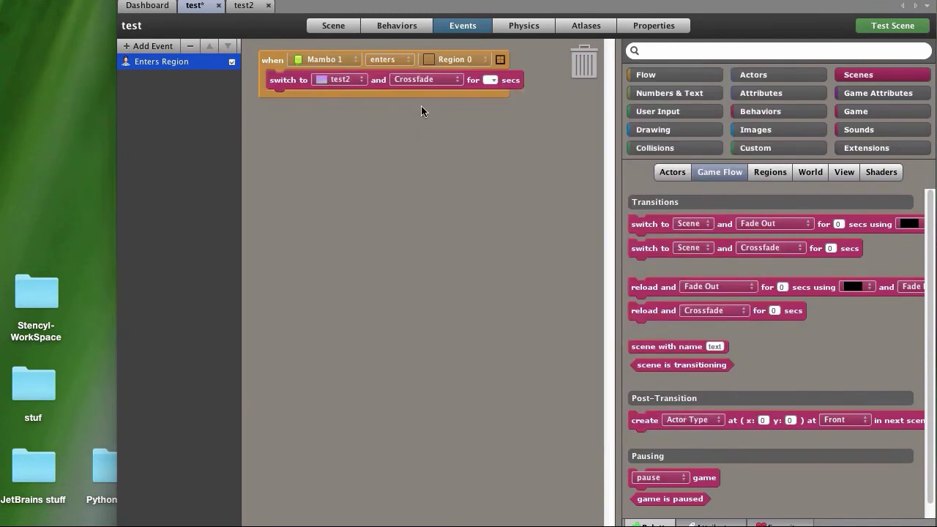
pyautogui.click(421, 79)
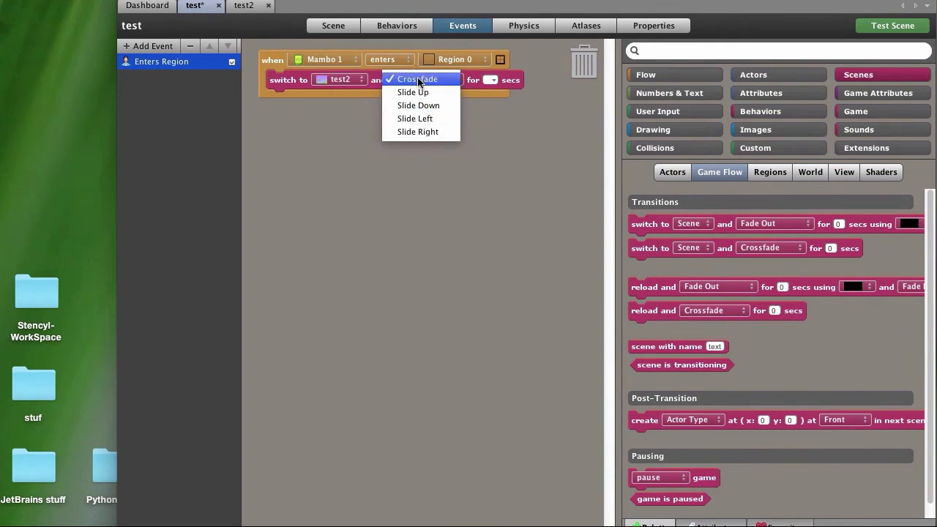
pyautogui.click(420, 80)
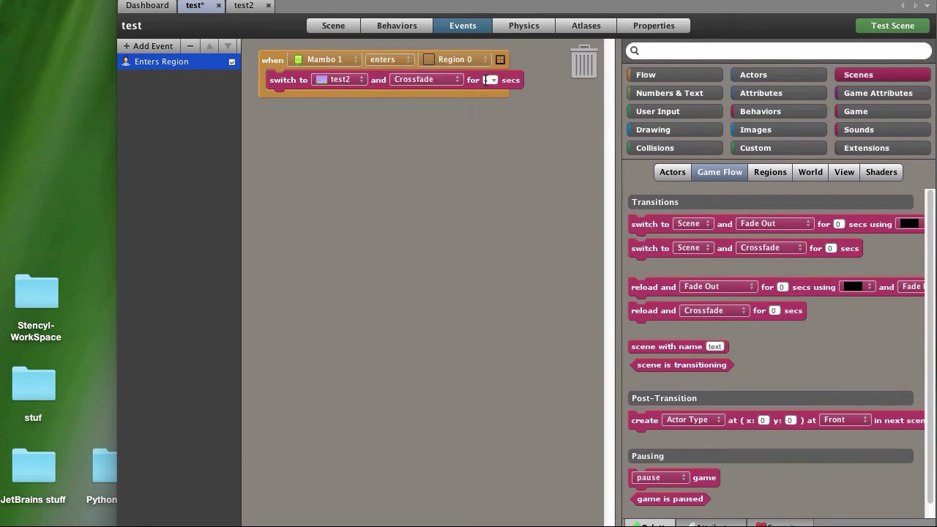
pyautogui.click(509, 82)
pyautogui.write('0.5')
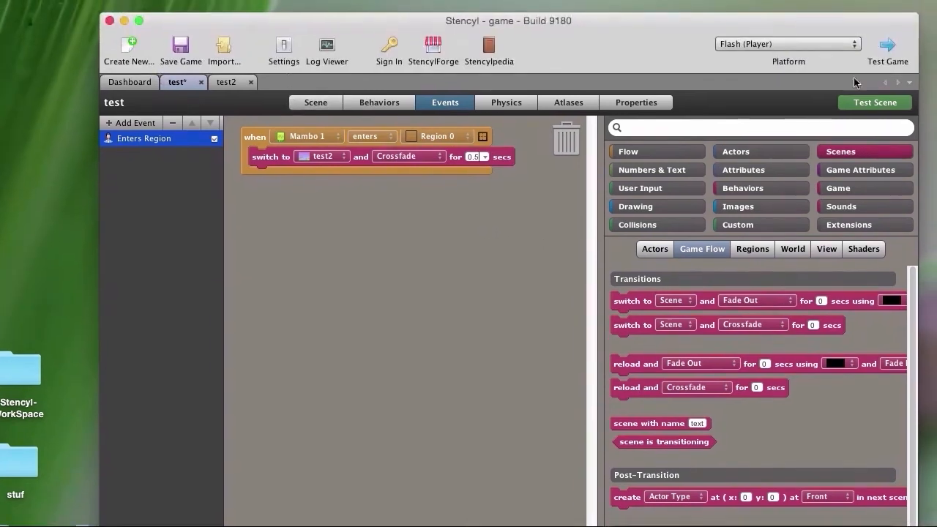
# Step: Test the game and move the player past the enemies onto the yellow blocks to trigger the scene switch
pyautogui.click(889, 49)
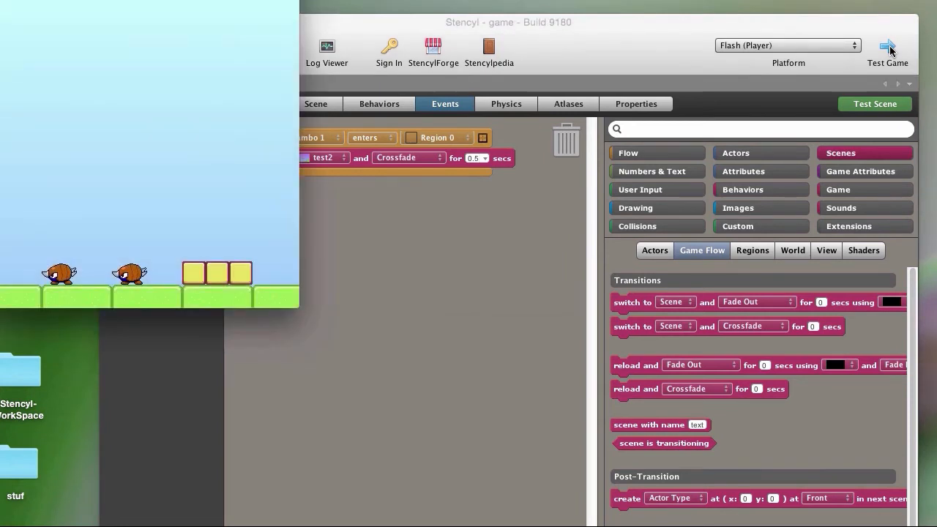
pyautogui.moveTo(130, 0); pyautogui.dragTo(328, 170)
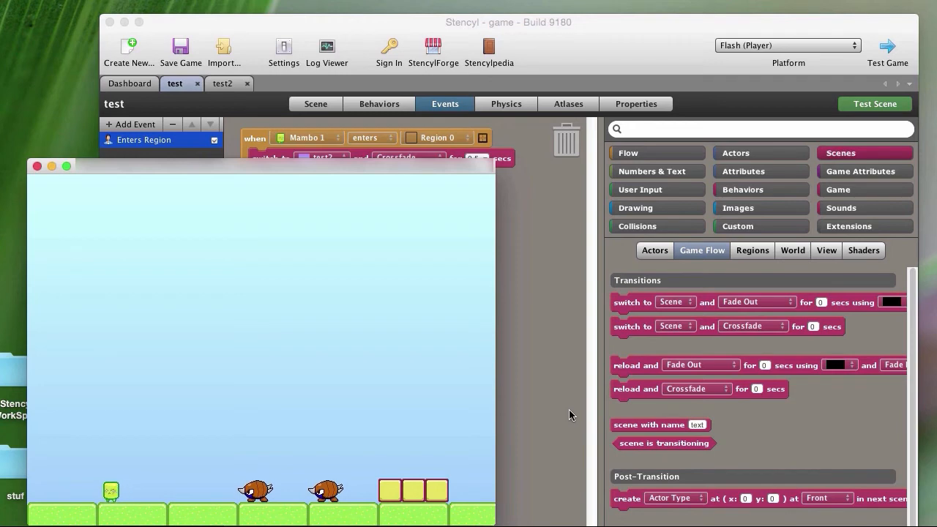
pyautogui.press('Right')
pyautogui.press('Up')
pyautogui.press('Right')
pyautogui.press('Up')
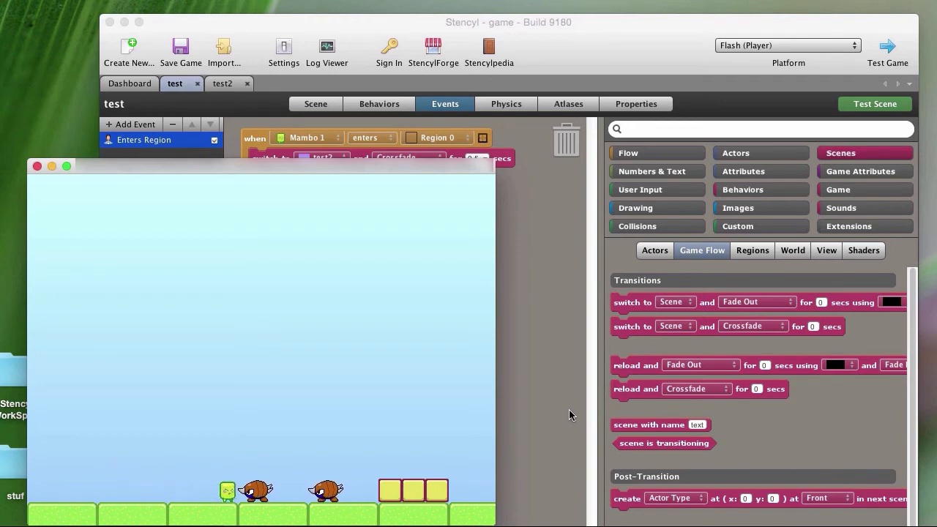
pyautogui.press('Left')
pyautogui.press('Up')
pyautogui.press('Right')
pyautogui.press('Right')
pyautogui.press('Up')
pyautogui.press('Right')
pyautogui.press('Up')
pyautogui.press('Left')
pyautogui.press('Up')
pyautogui.press('Right')
pyautogui.press('Up')
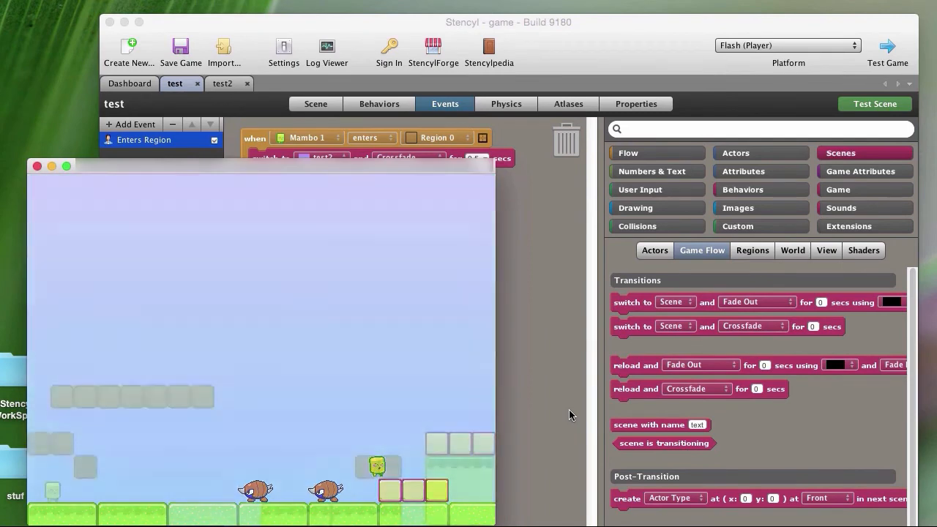
# Step: Try walking and jumping with the player in the test2 level, and close the game window
pyautogui.press('Right')
pyautogui.press('Left')
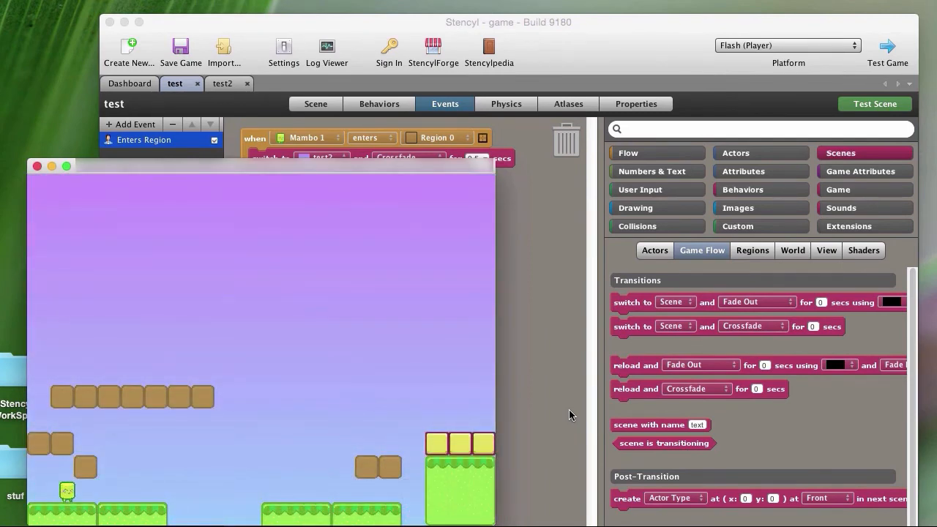
pyautogui.press('Right')
pyautogui.press('Left')
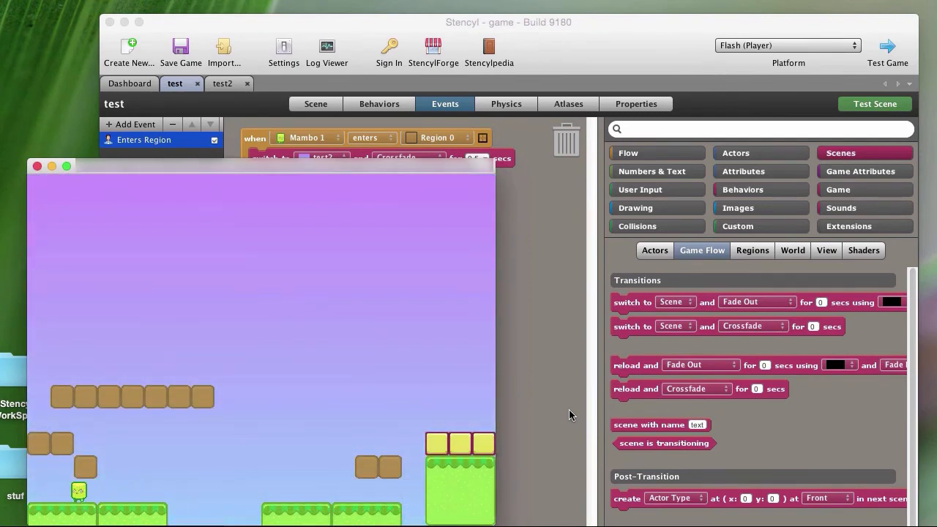
pyautogui.press('Right')
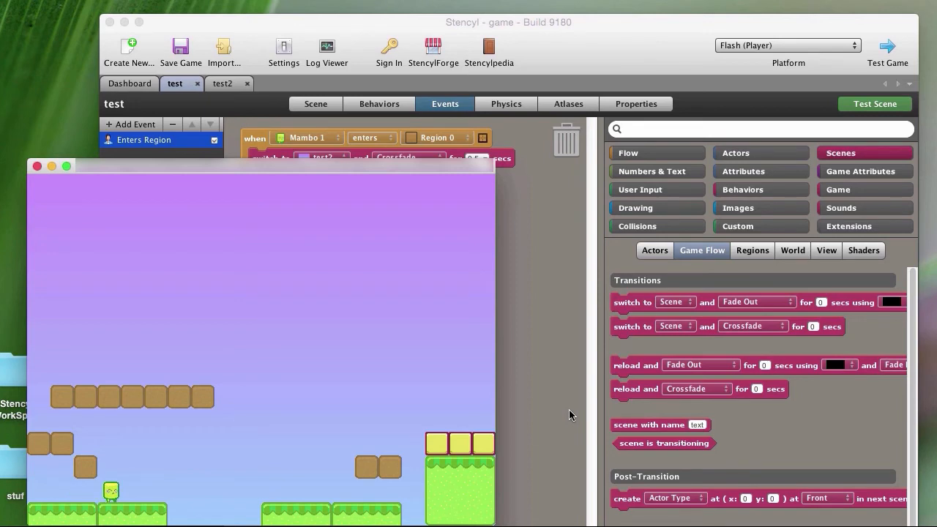
pyautogui.press('Up')
pyautogui.press('Left')
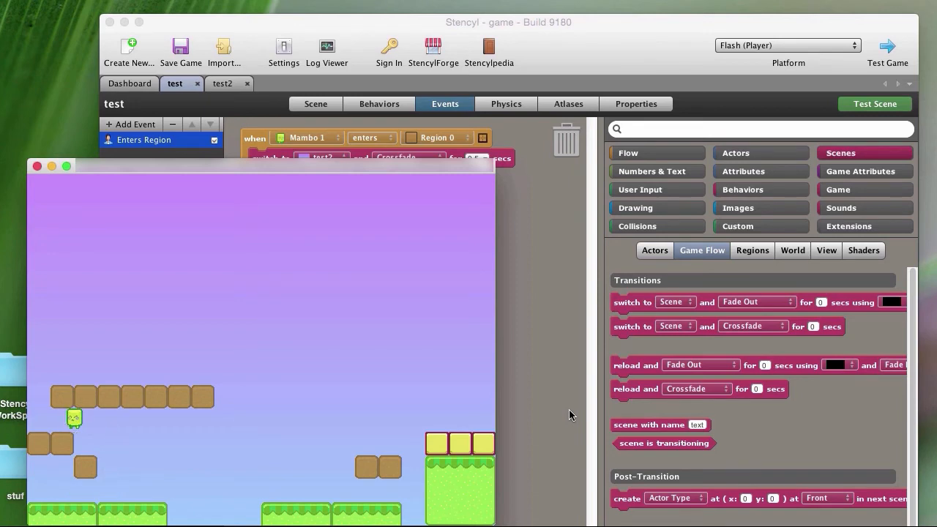
pyautogui.press('Left')
pyautogui.press('Up')
pyautogui.press('Right')
pyautogui.click(37, 166)
# Step: Set the vertical gravity of the test2 scene to 85
pyautogui.click(222, 84)
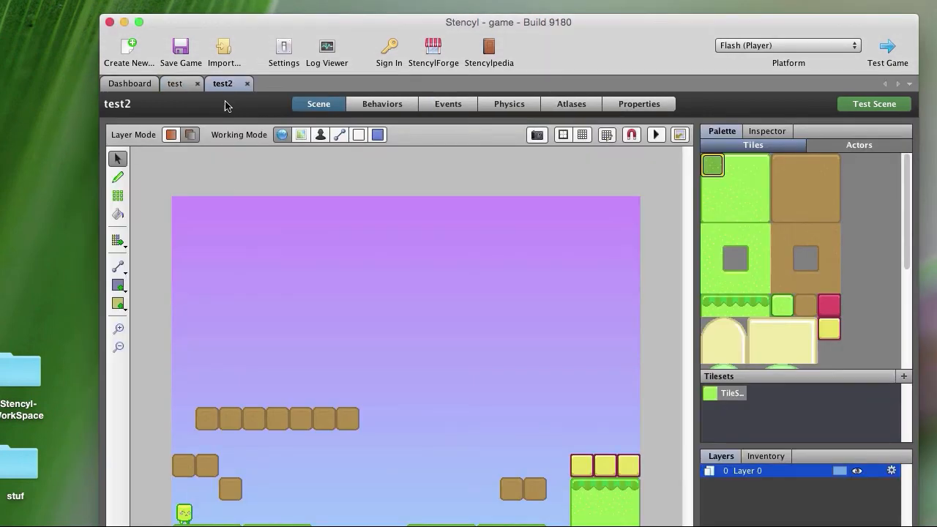
pyautogui.click(504, 109)
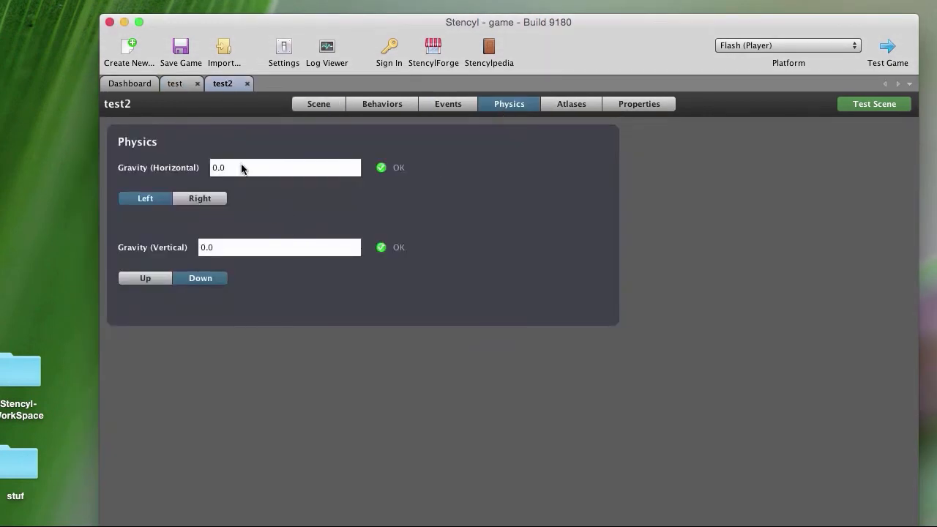
pyautogui.doubleClick(224, 248)
pyautogui.write('85')
# Step: Run the game again and guide the player onto the yellow blocks to reach test2
pyautogui.click(887, 47)
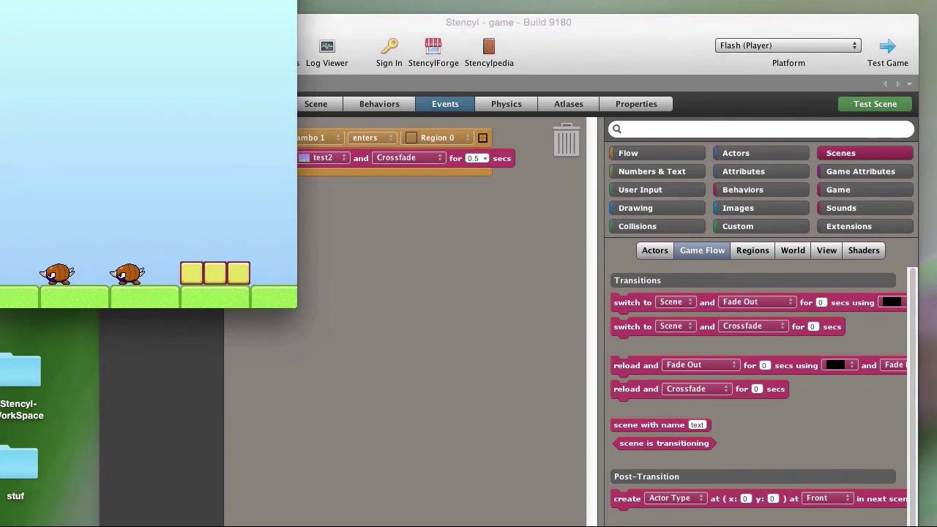
pyautogui.moveTo(73, 0); pyautogui.dragTo(245, 163)
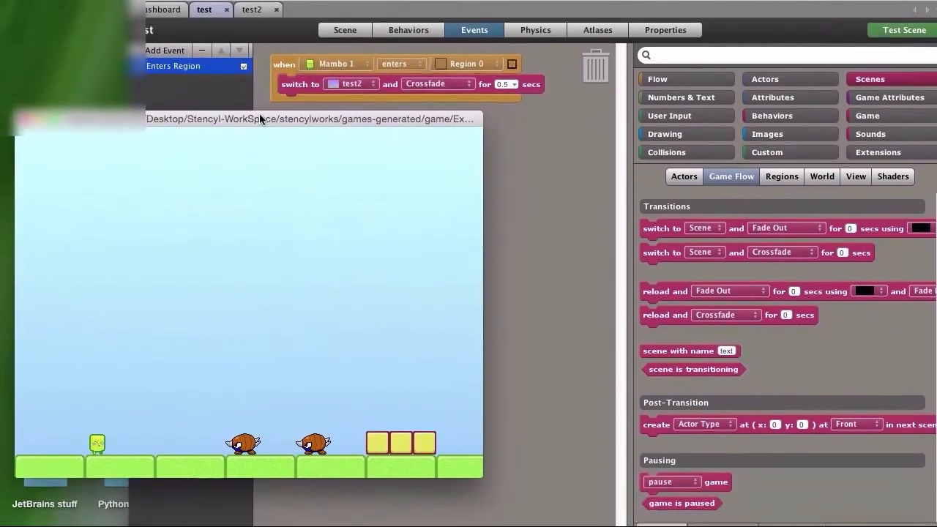
pyautogui.press('Left')
pyautogui.press('Right')
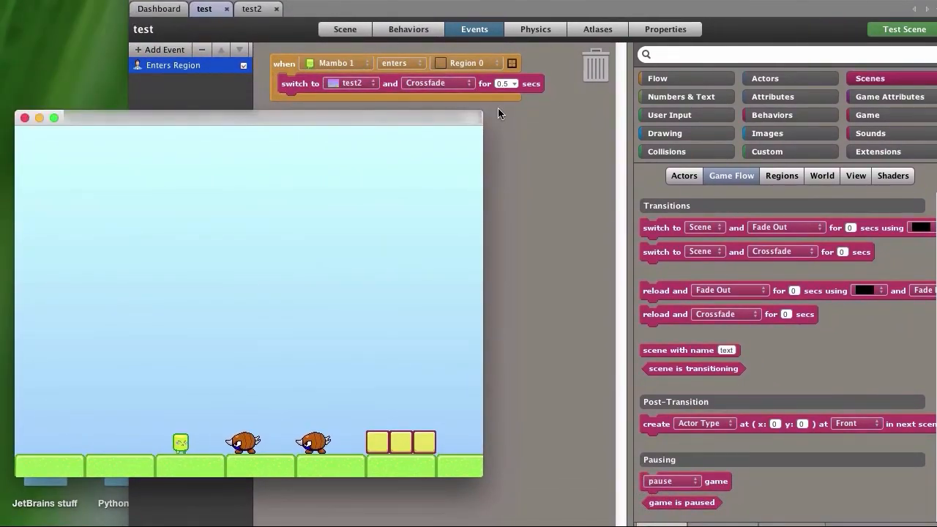
pyautogui.press('Left')
pyautogui.press('Right')
pyautogui.press('Right')
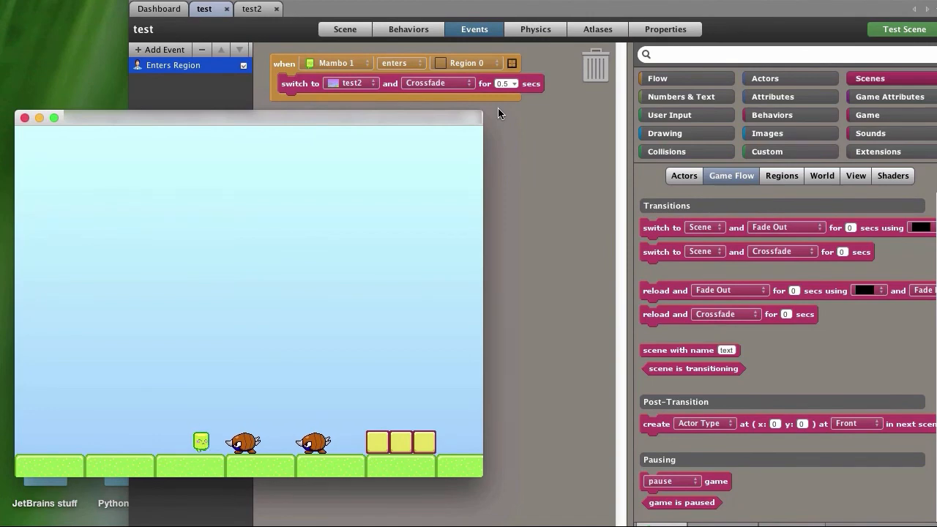
pyautogui.press('Right')
pyautogui.press('Right')
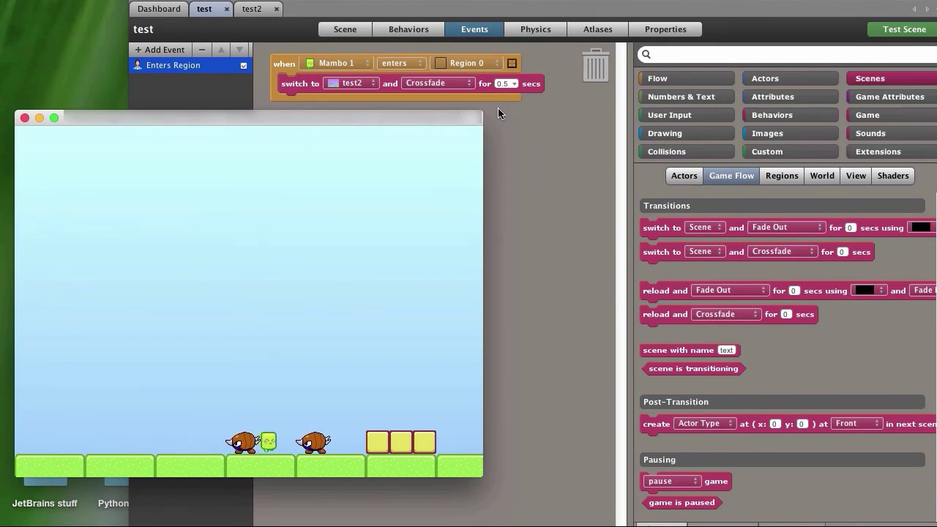
pyautogui.press('Right')
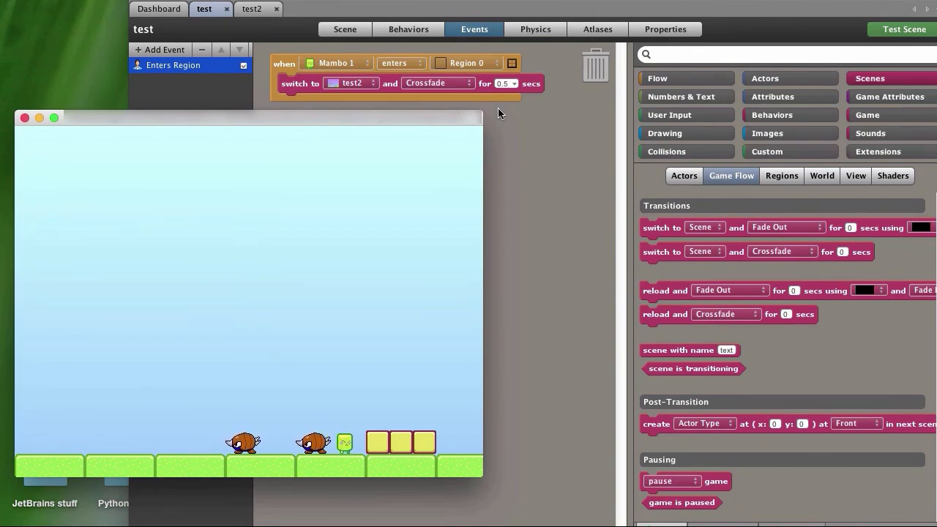
pyautogui.press('Up')
pyautogui.press('Right')
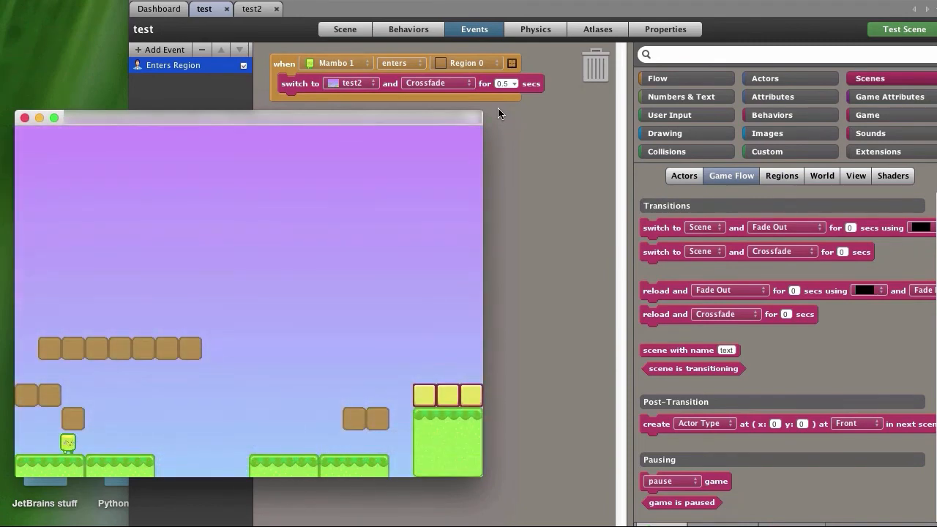
# Step: Check the player's movement and jumping under gravity among the test2 platforms, and close the game test
pyautogui.press('Right')
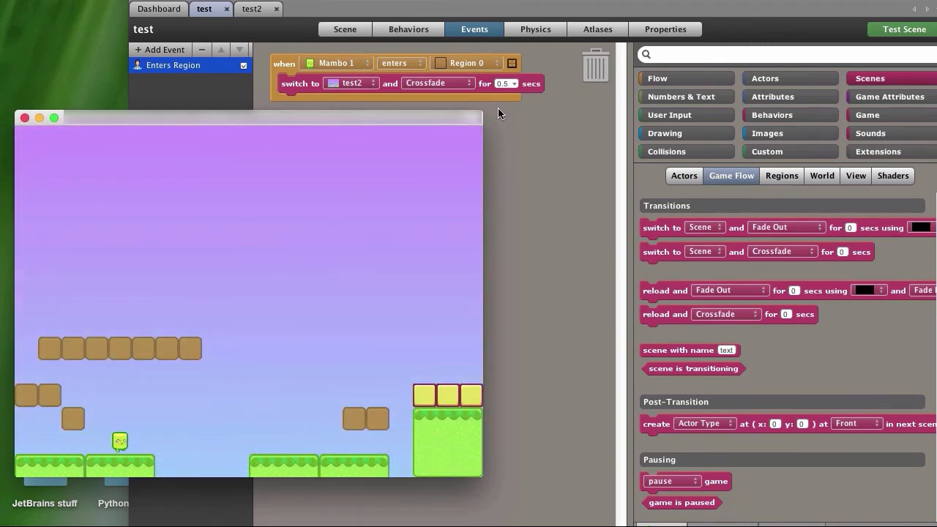
pyautogui.press('Left')
pyautogui.press('Right')
pyautogui.press('Left')
pyautogui.press('Up')
pyautogui.press('Up')
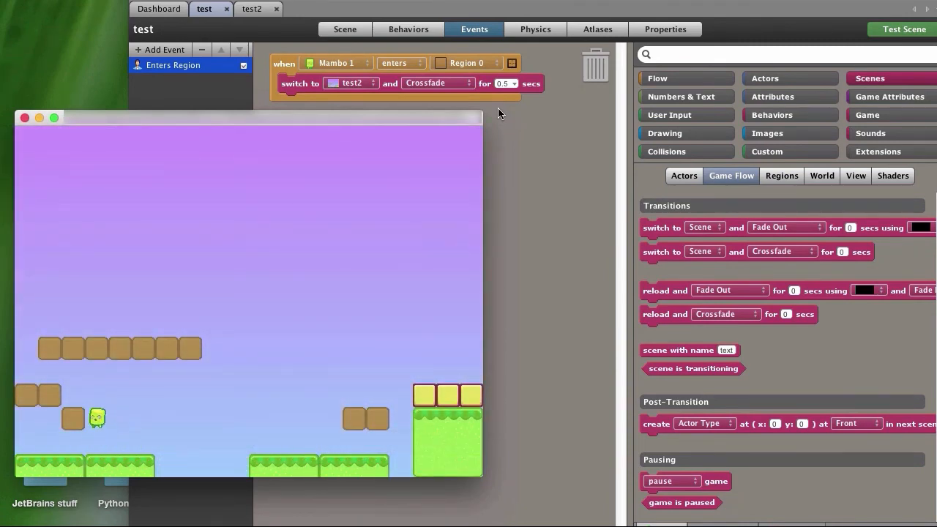
pyautogui.press('Right')
pyautogui.press('Left')
pyautogui.press('Up')
pyautogui.press('Right')
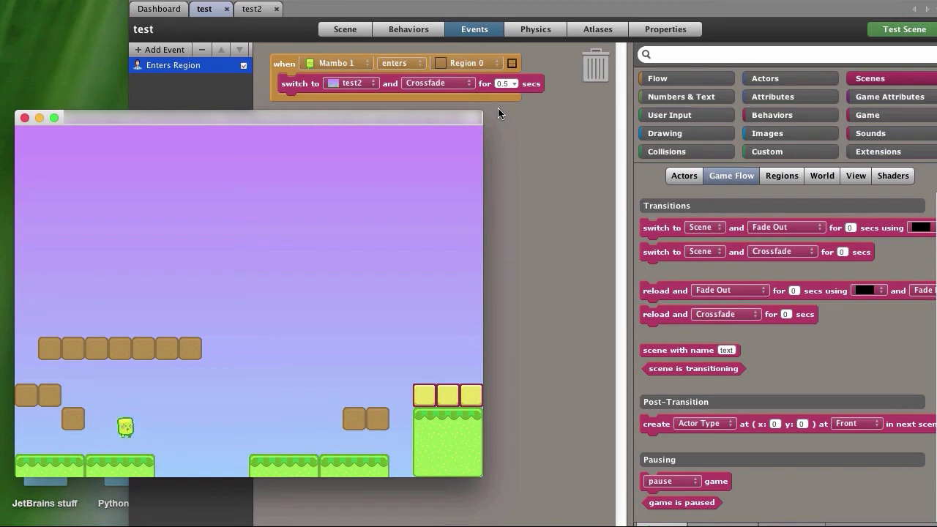
pyautogui.press('Left')
pyautogui.press('Up')
pyautogui.press('Right')
pyautogui.press('Up')
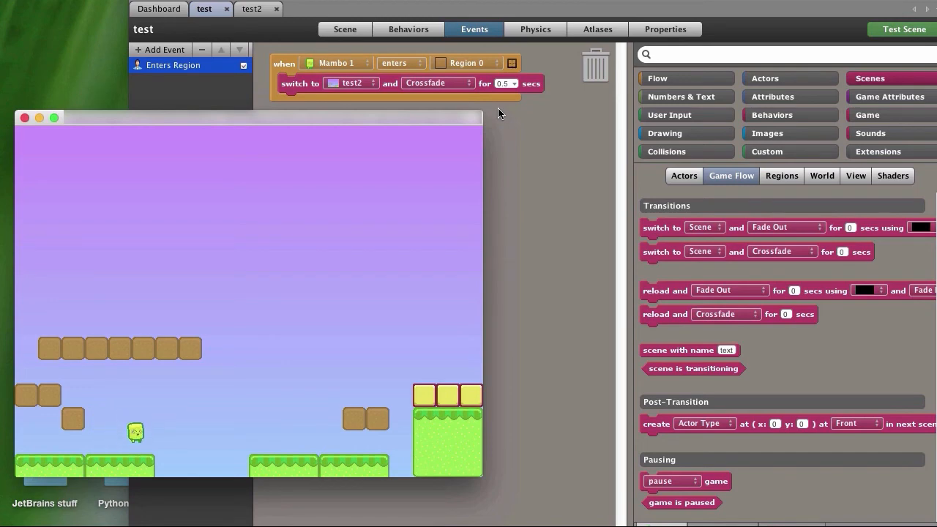
pyautogui.press('Left')
pyautogui.press('Up')
pyautogui.press('Right')
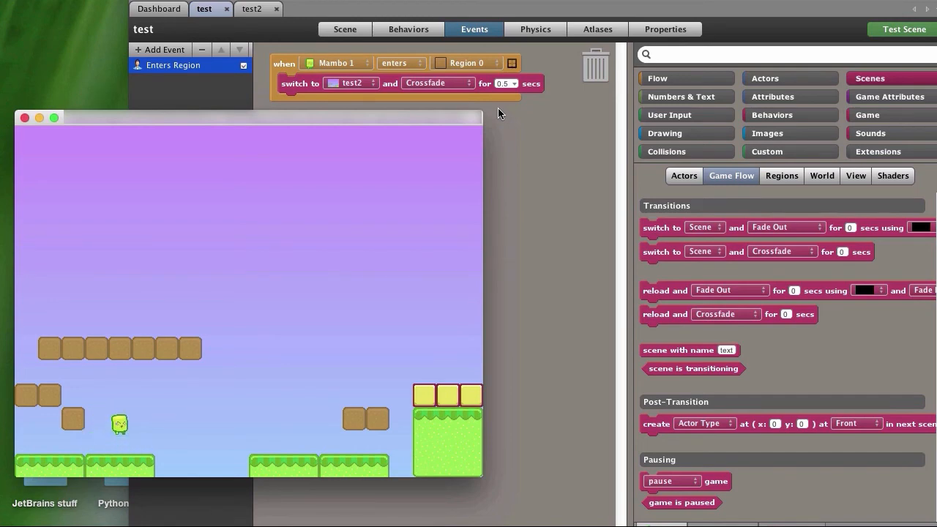
pyautogui.press('Up')
pyautogui.press('Left')
pyautogui.press('Up')
pyautogui.press('Right')
pyautogui.press('Left')
pyautogui.press('Right')
pyautogui.press('Left')
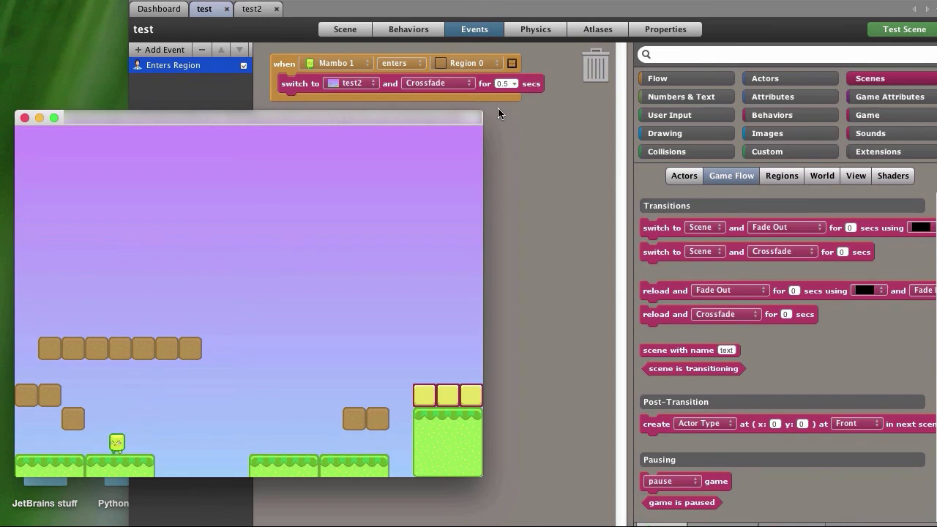
pyautogui.press('Up')
pyautogui.press('Right')
pyautogui.press('Left')
pyautogui.press('Up')
pyautogui.press('Right')
pyautogui.press('Up')
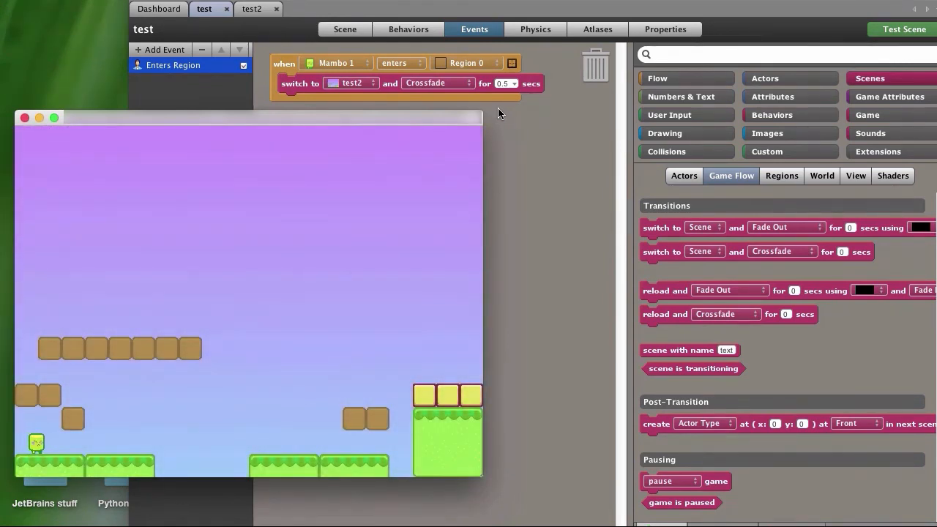
pyautogui.press('Right')
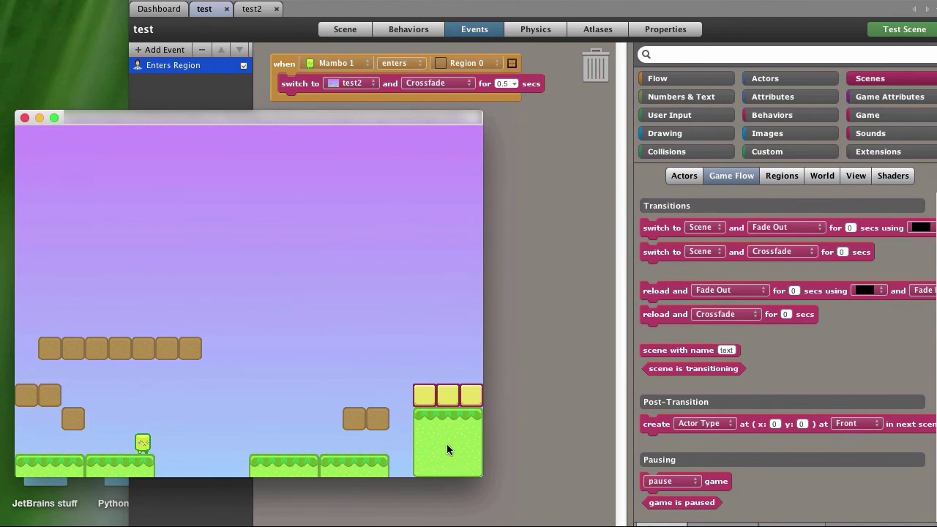
pyautogui.click(24, 118)
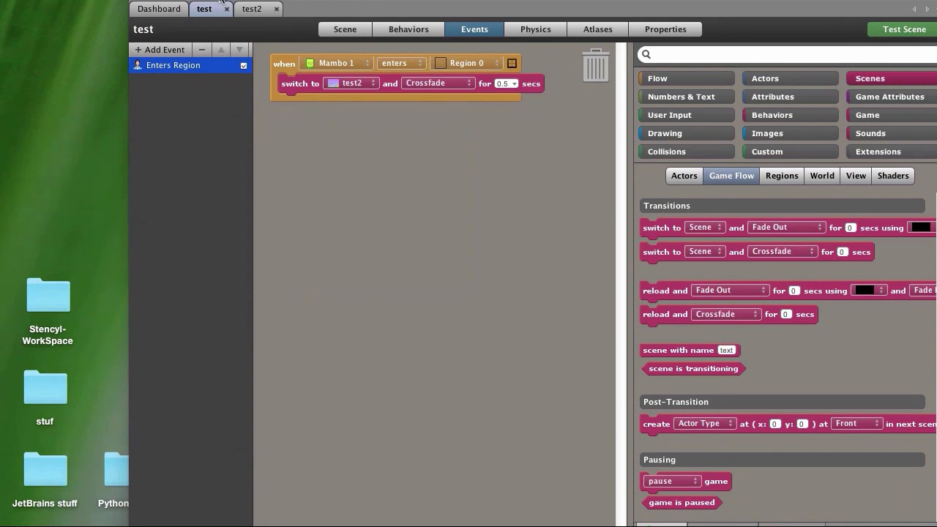
# Step: Draw a rectangular region over and just above the three yellow blocks in the test2 scene
pyautogui.click(343, 29)
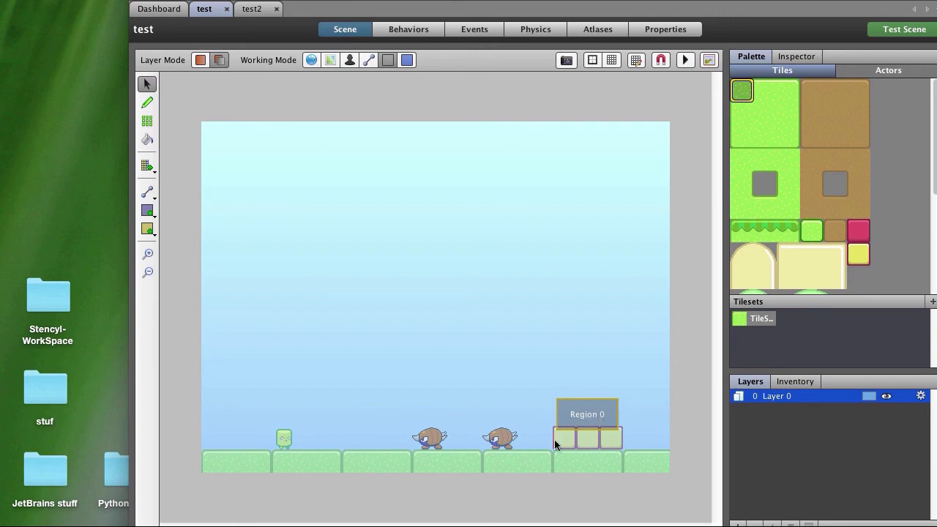
pyautogui.click(253, 9)
pyautogui.click(364, 31)
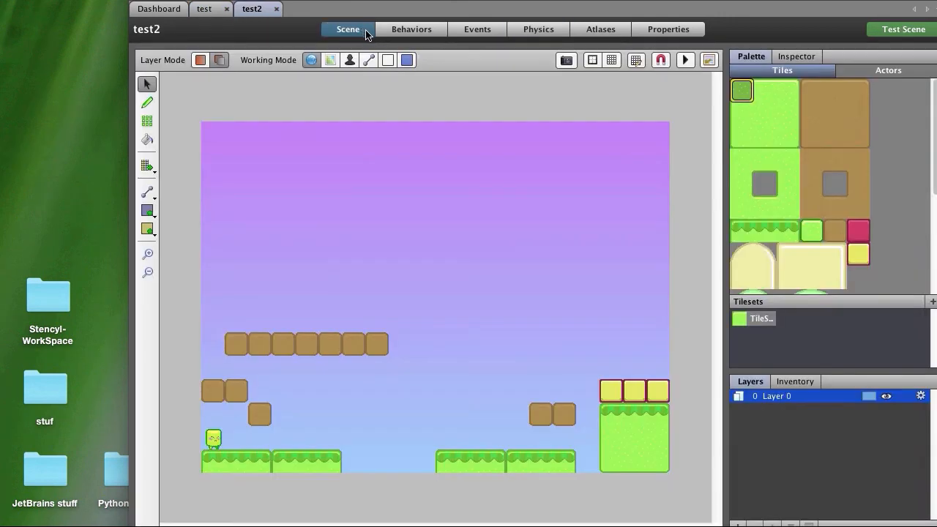
pyautogui.click(147, 211)
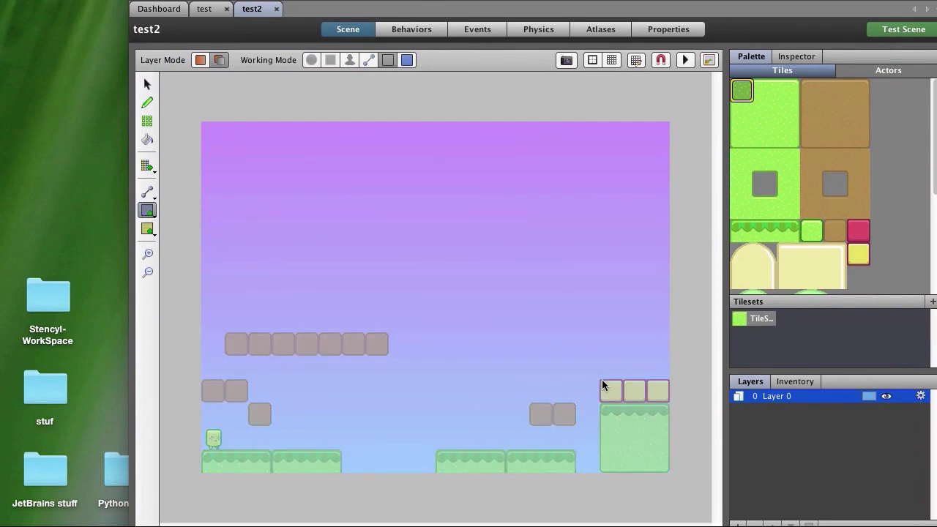
pyautogui.moveTo(607, 391)
pyautogui.mouseDown()
pyautogui.moveTo(644, 349)
pyautogui.moveTo(665, 341)
pyautogui.moveTo(667, 350)
pyautogui.mouseUp()
# Step: Open the test scene's events showing the Enters Region event
pyautogui.click(204, 11)
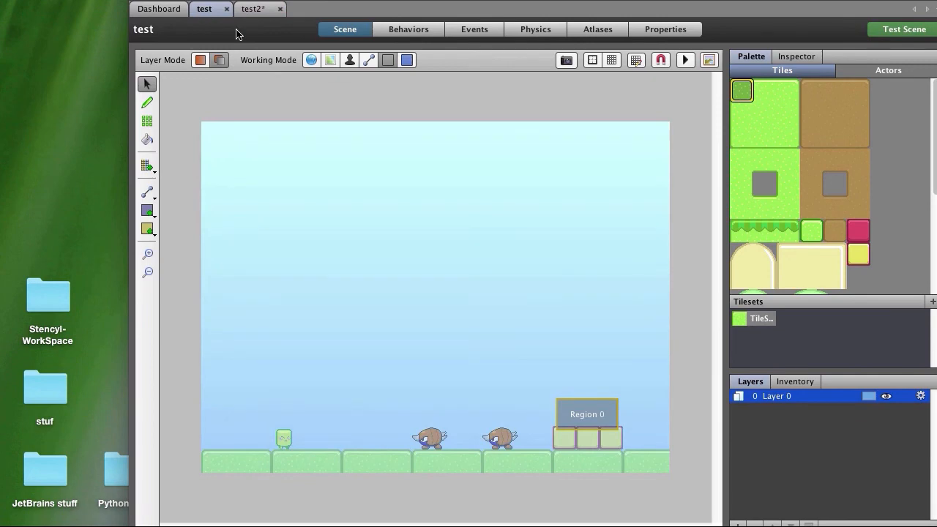
pyautogui.click(467, 30)
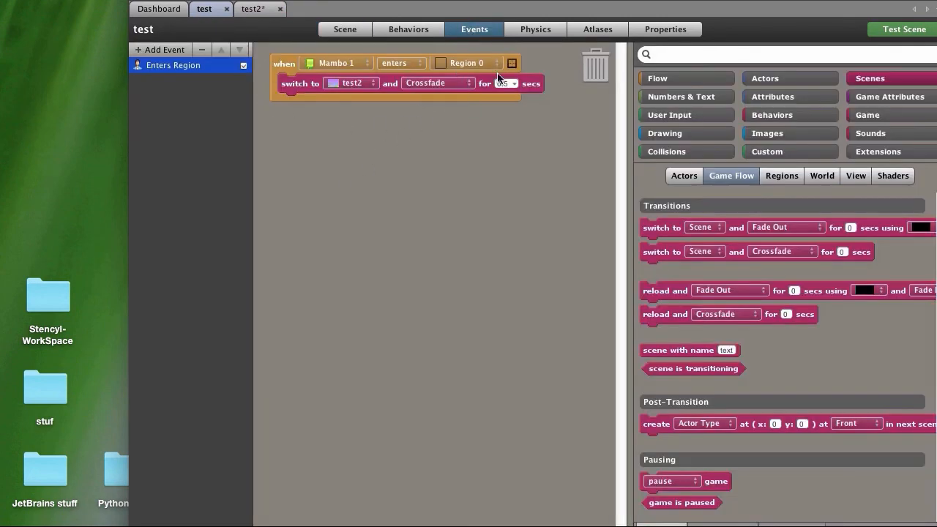